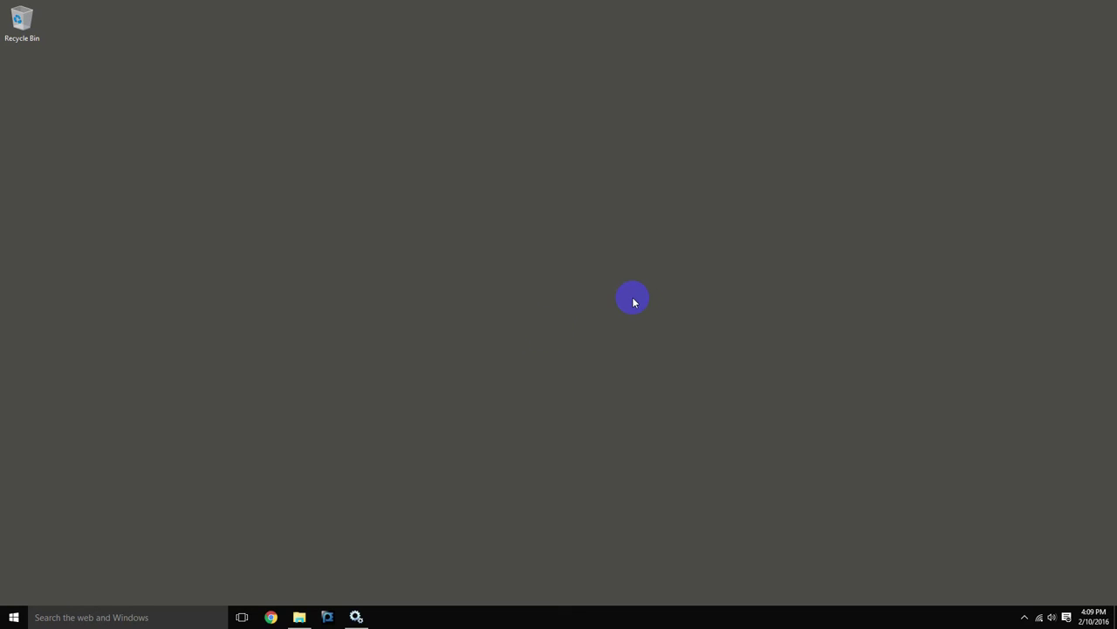
Step: Confirm Centroid Snet2 shows Running with Automatic startup, then close the Services window
click(356, 616)
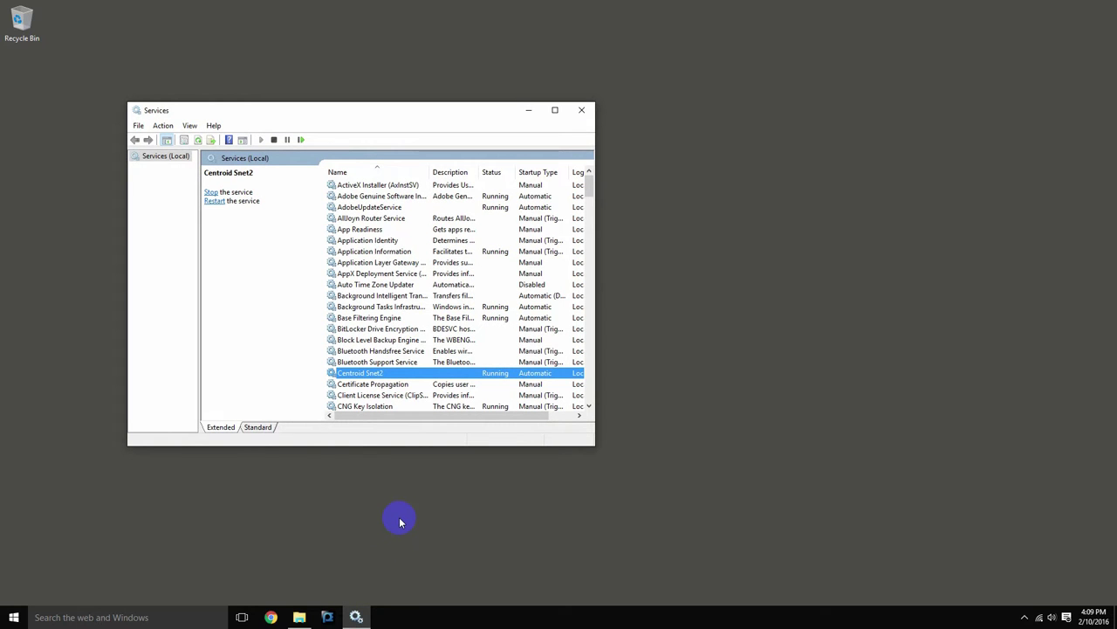
click(405, 375)
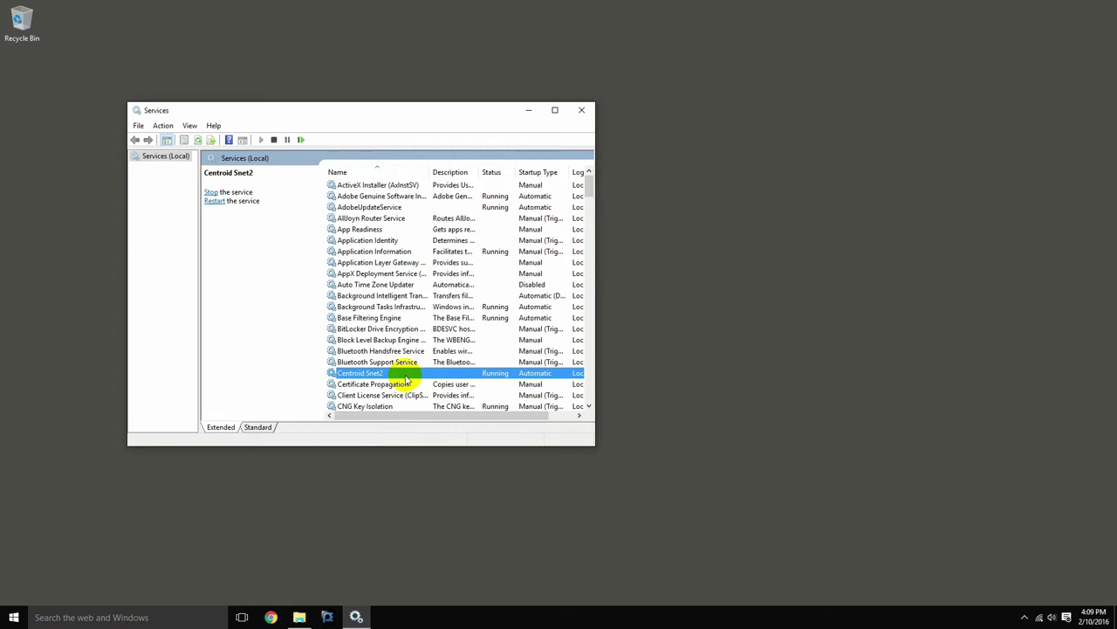
click(582, 109)
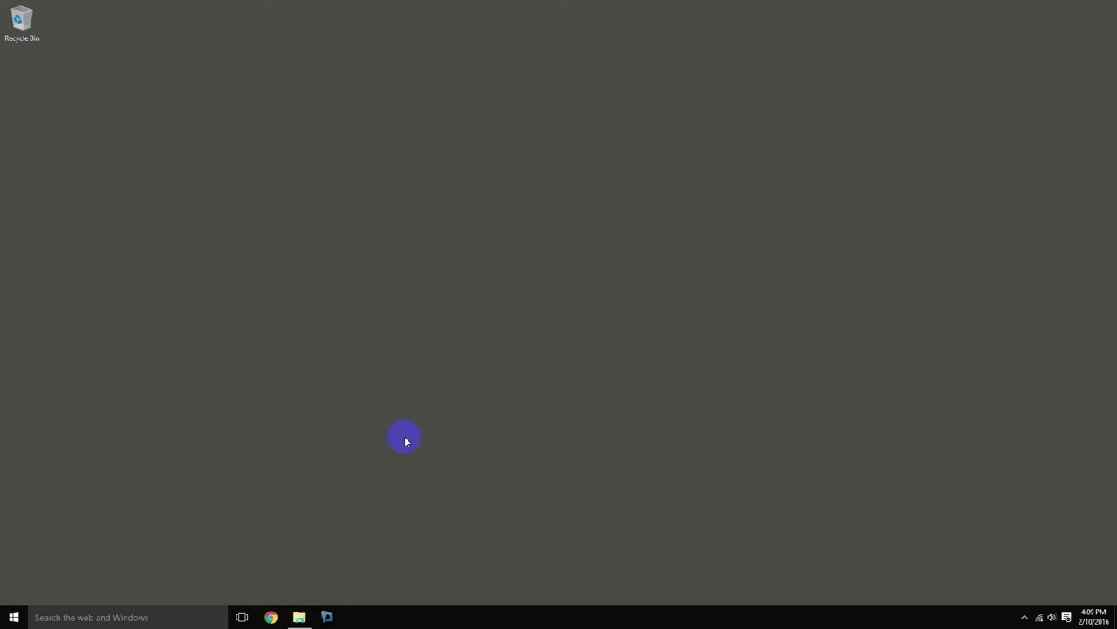
click(327, 616)
double_click(387, 24)
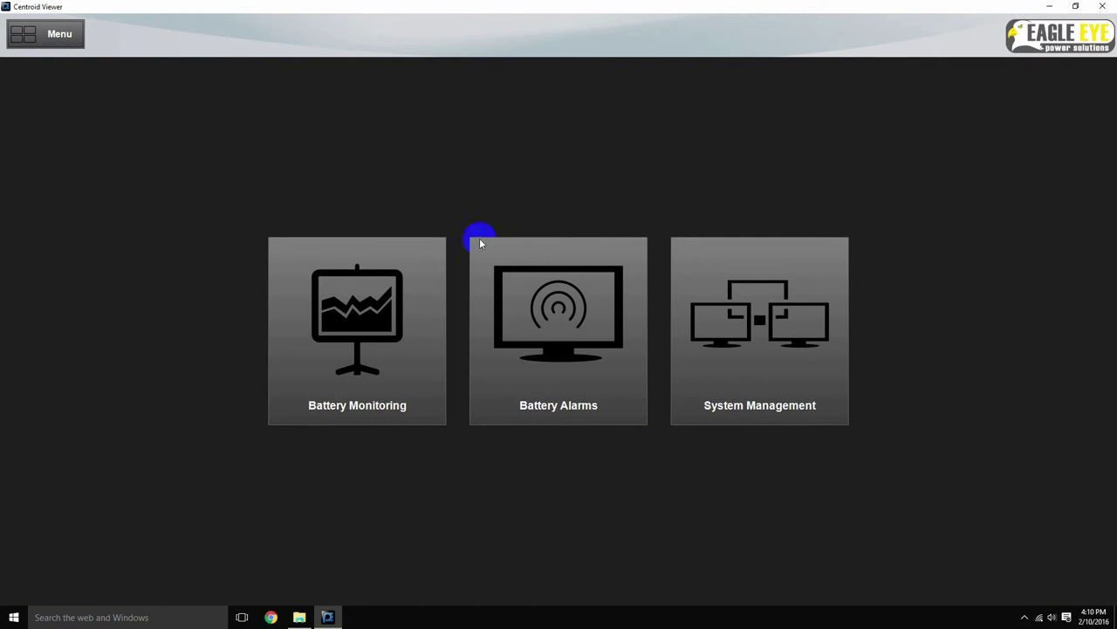
click(700, 364)
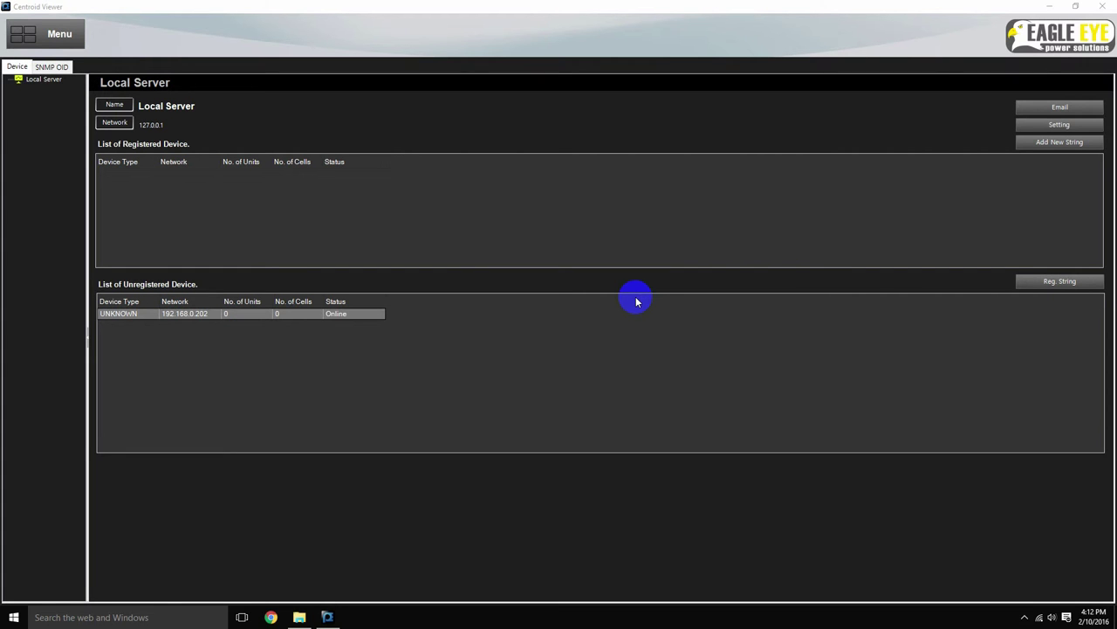
Step: Create a 'Battery Room' site under Local Server and expand Local Server to show it
right_click(48, 80)
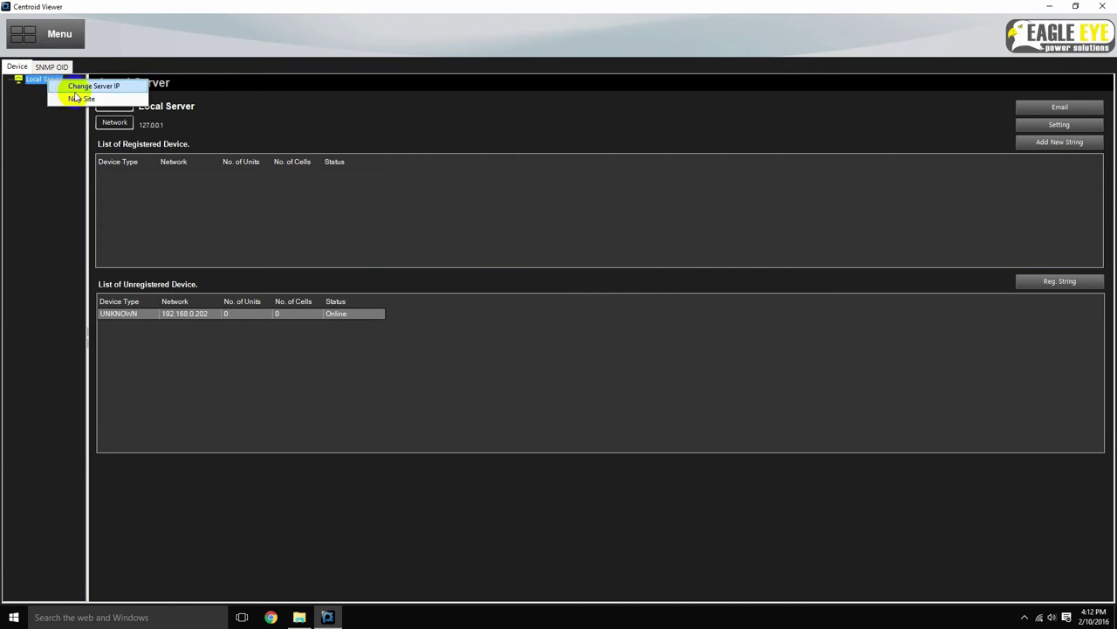
click(78, 97)
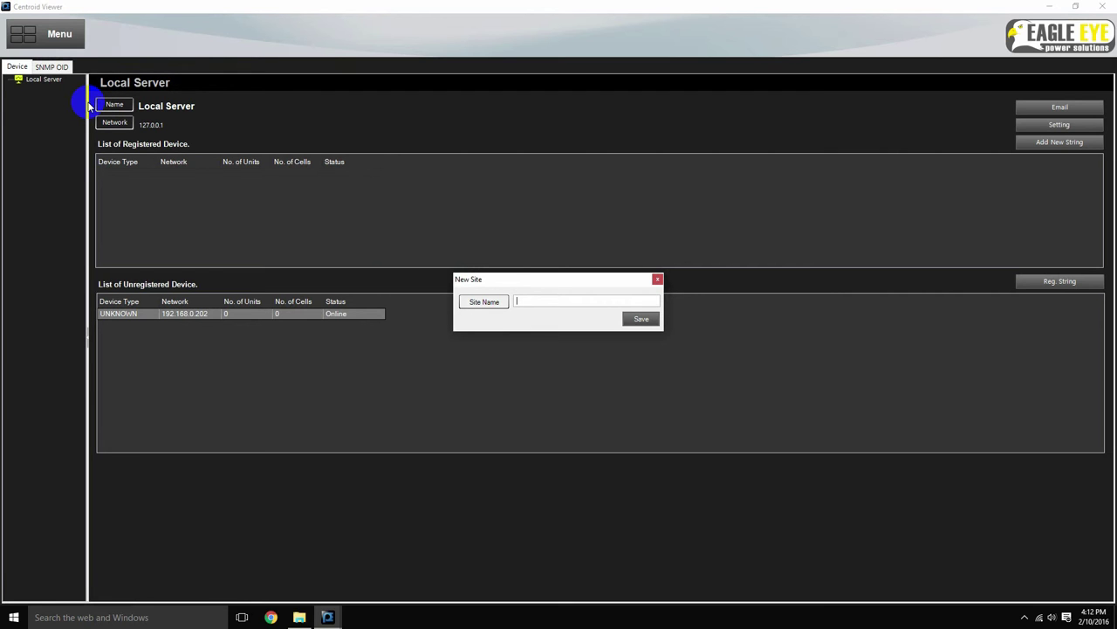
click(574, 299)
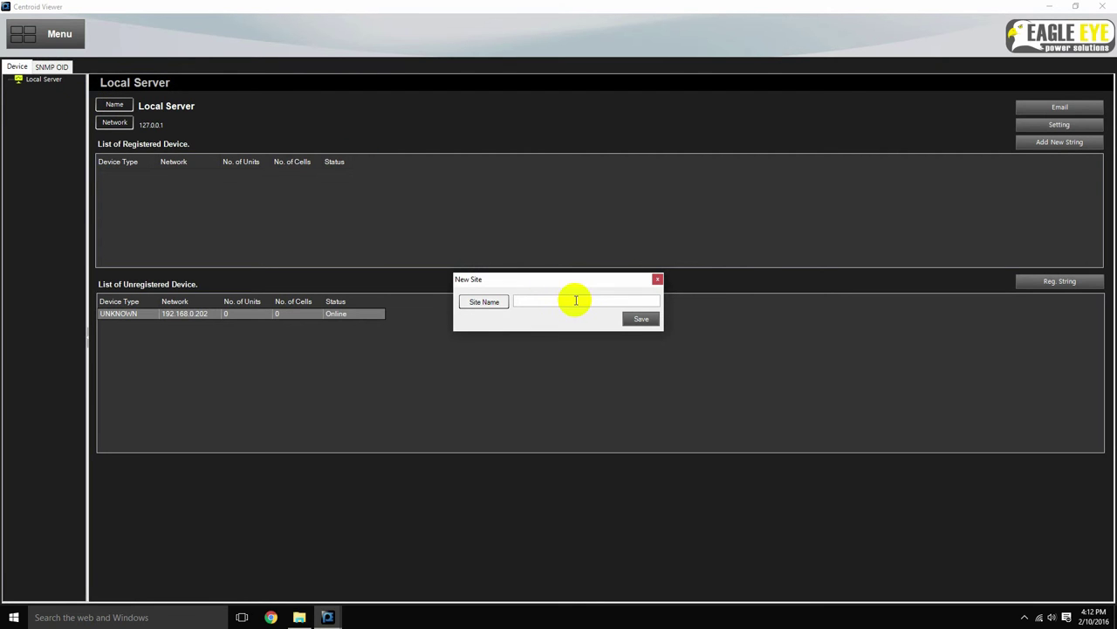
text(Battery Room)
click(635, 319)
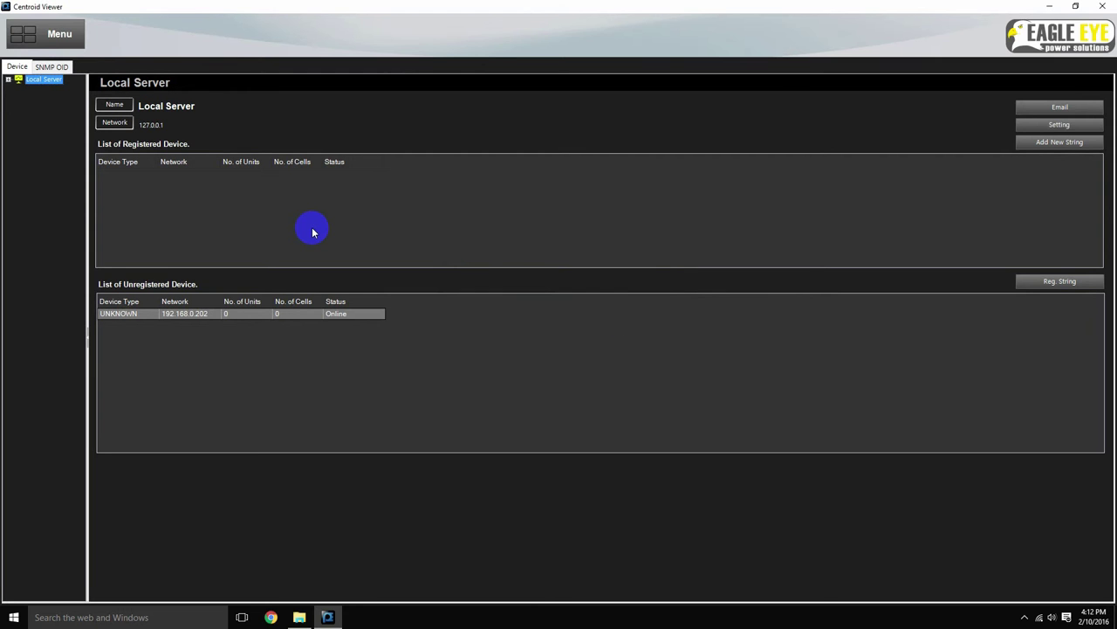
click(7, 80)
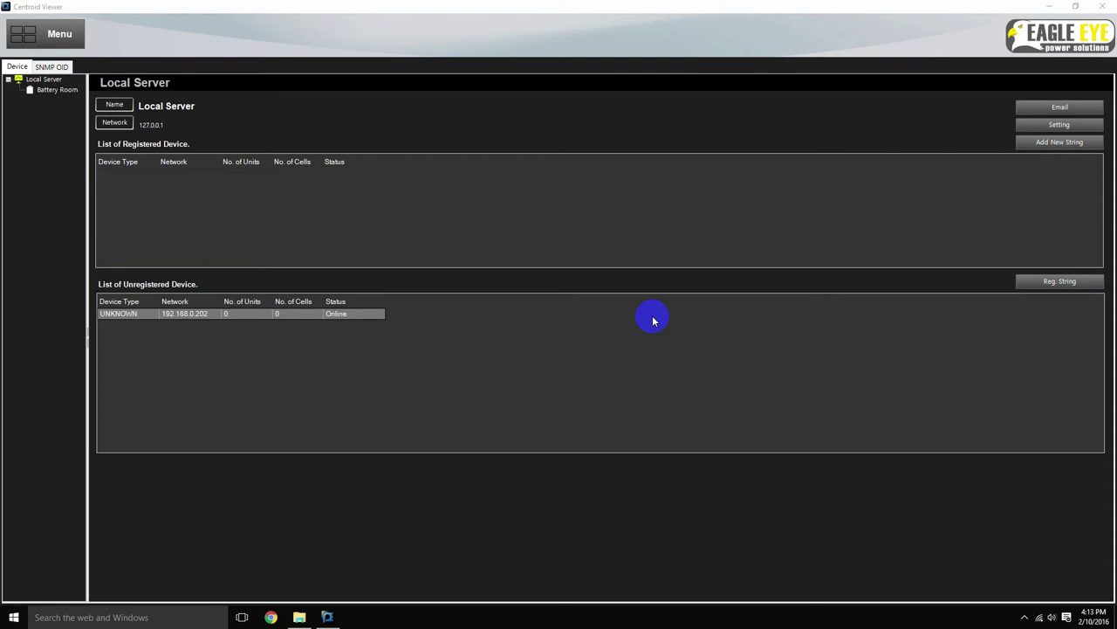
Step: Register the 192.168.0.202 string as device type IPqms with 1 unit, then go Next
click(1042, 283)
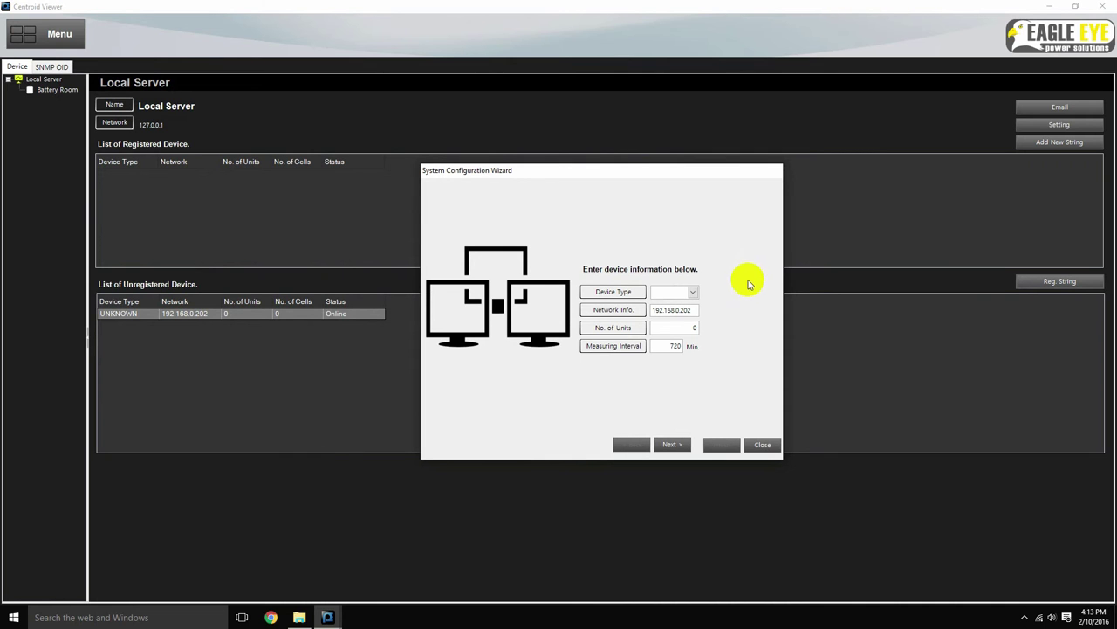
click(694, 292)
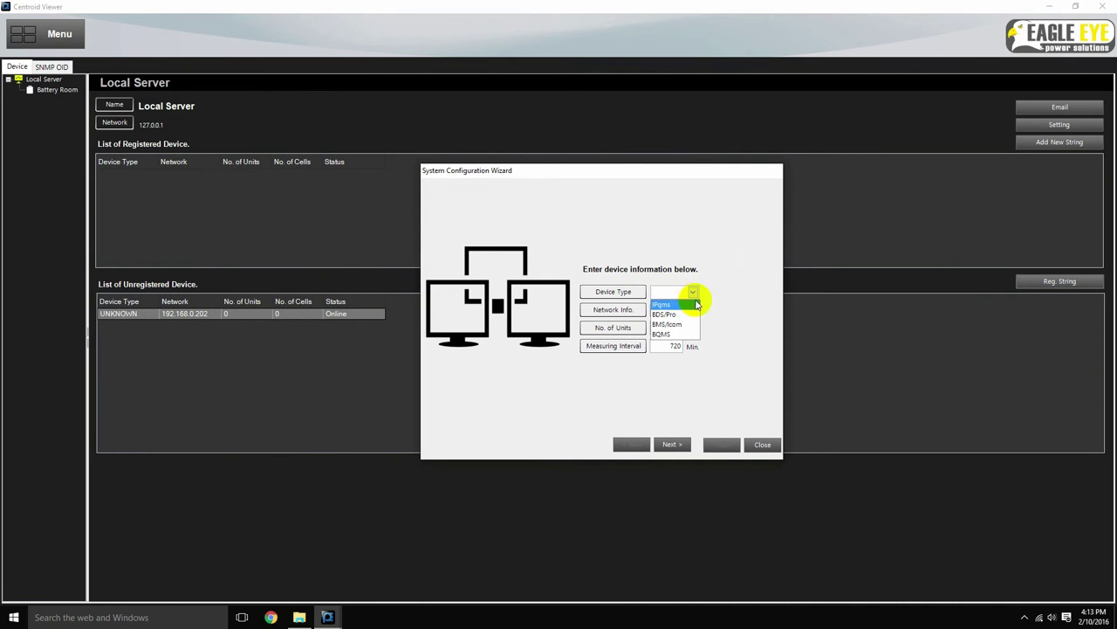
click(692, 305)
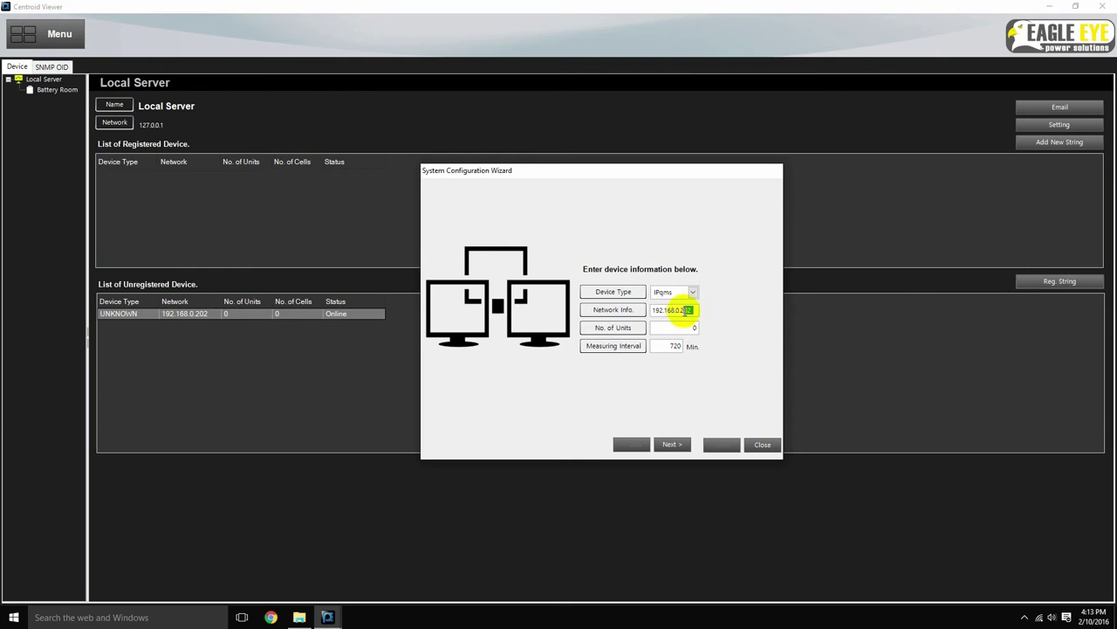
key(Tab)
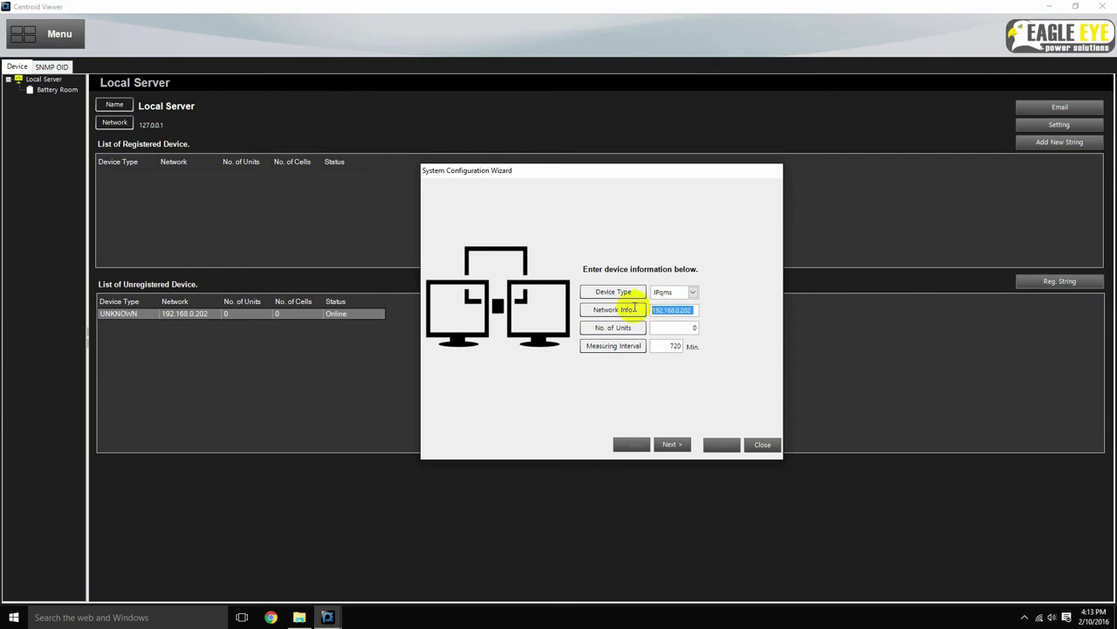
click(684, 327)
drag(684, 328, 709, 330)
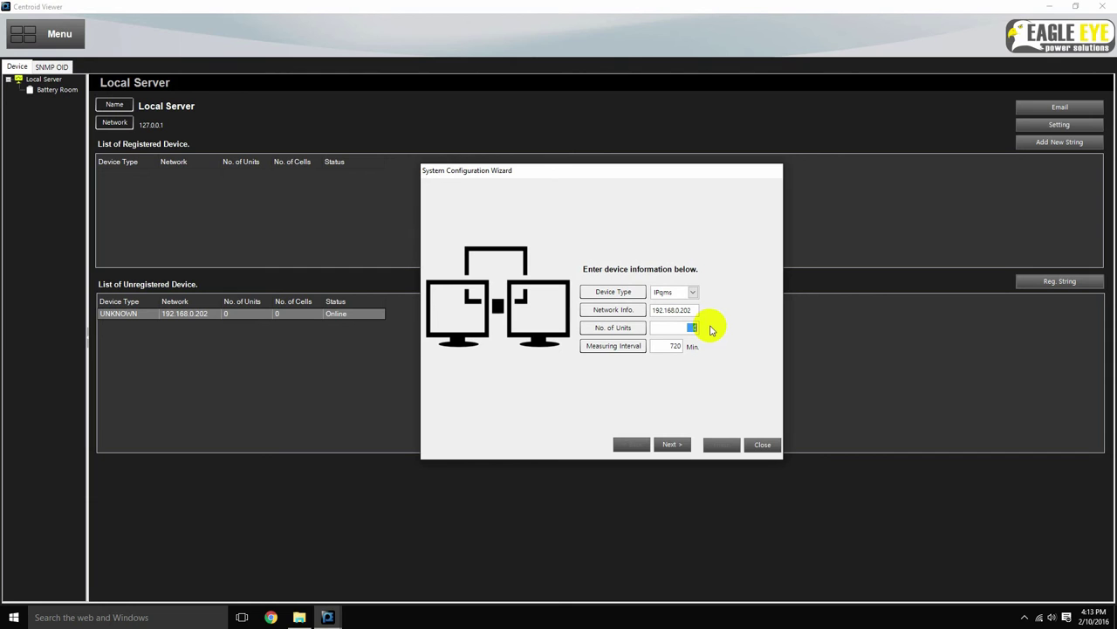
text(1)
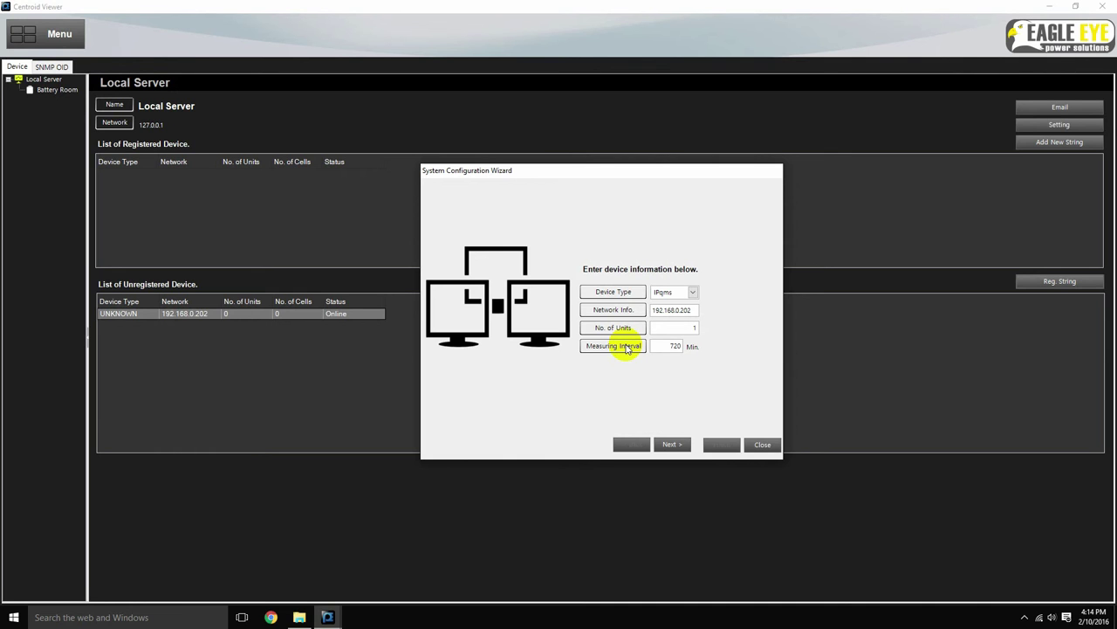
click(686, 445)
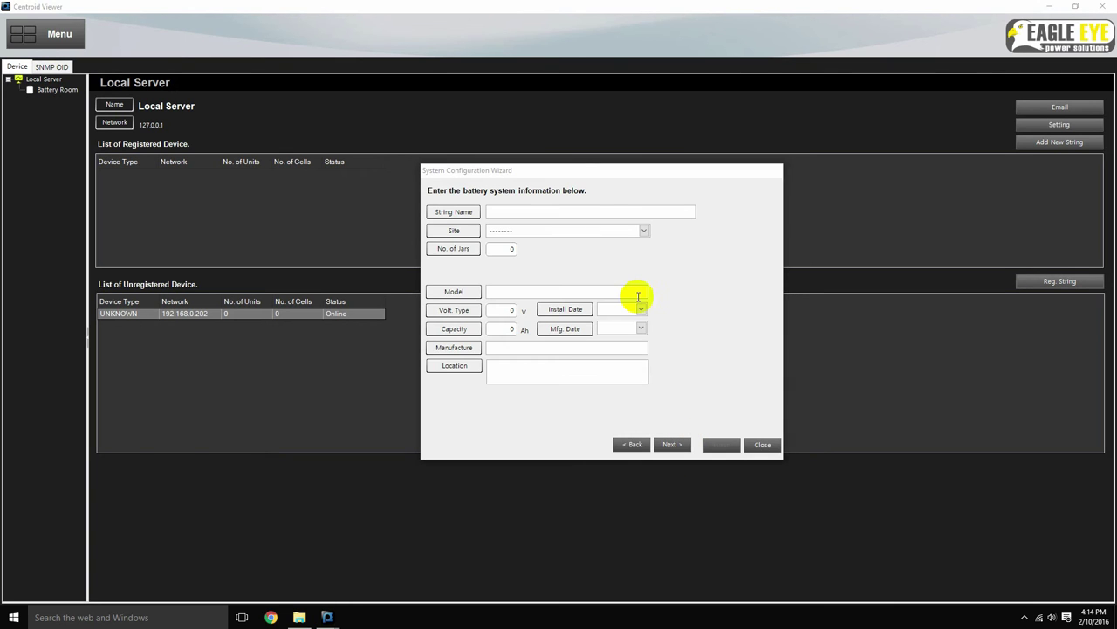
Step: Name the string 'IPQMS-48V', assign site Battery Room, set 24 jars, and continue
click(599, 209)
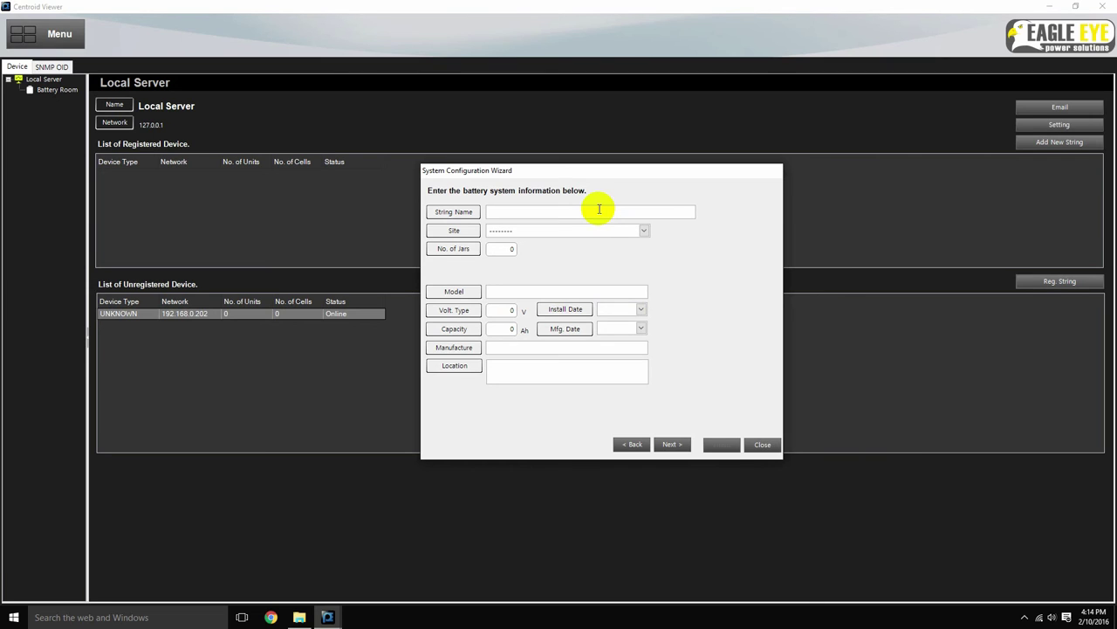
text(IPQMS-48V)
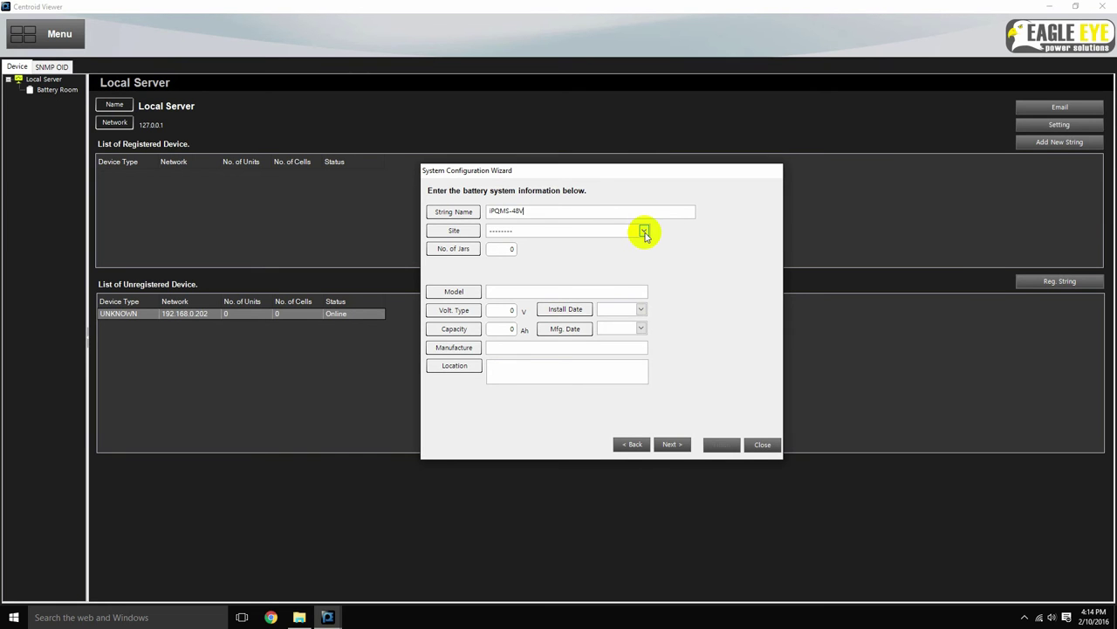
click(644, 232)
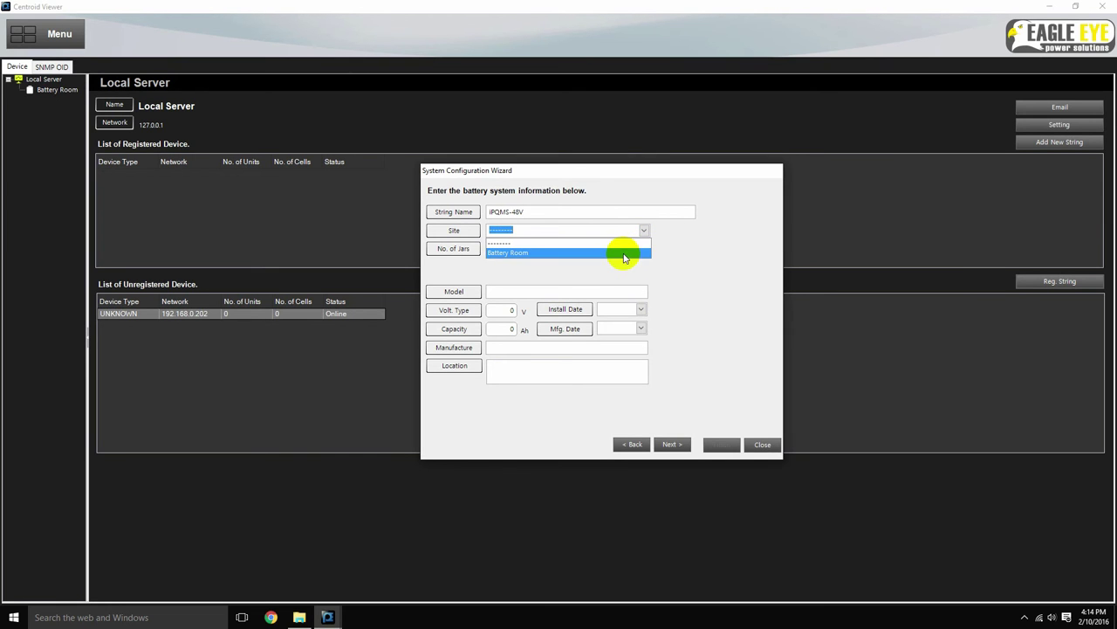
click(623, 252)
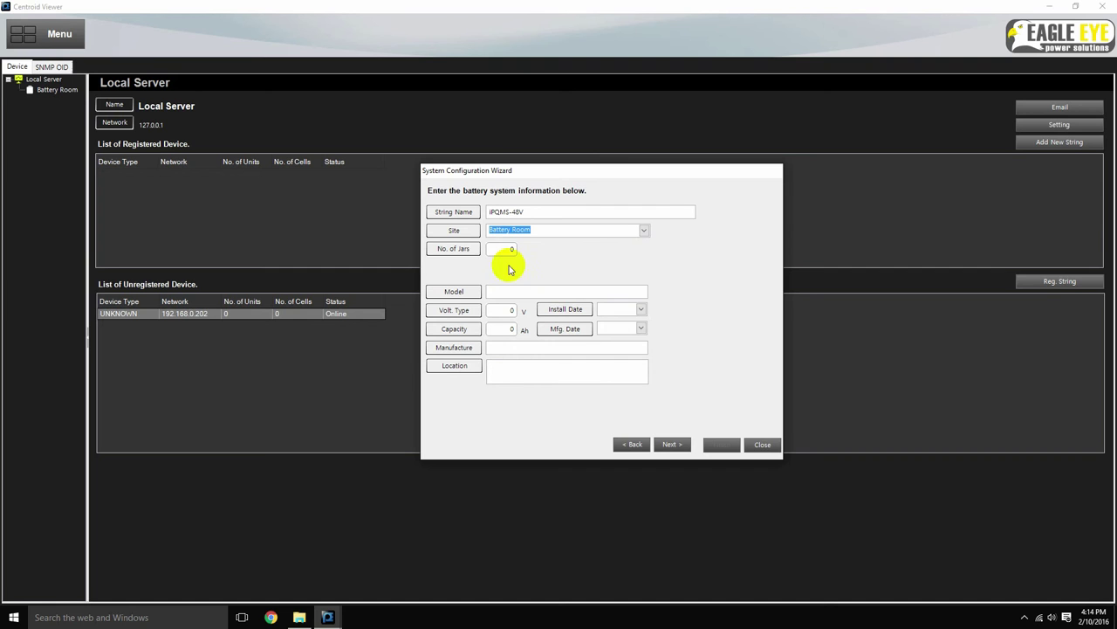
drag(499, 250, 521, 251)
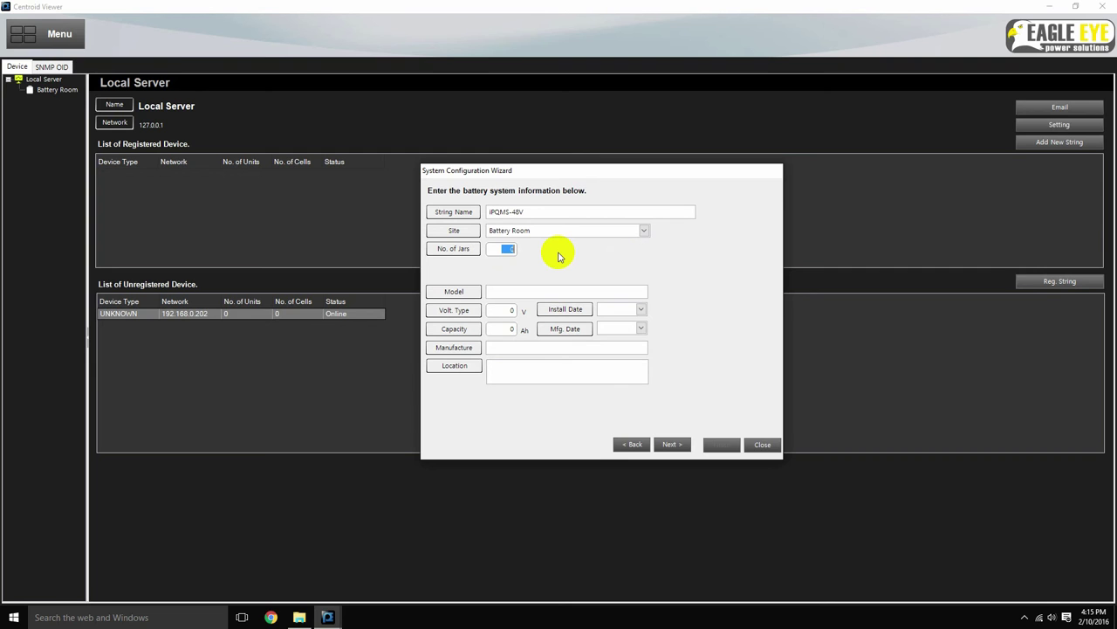
text(24)
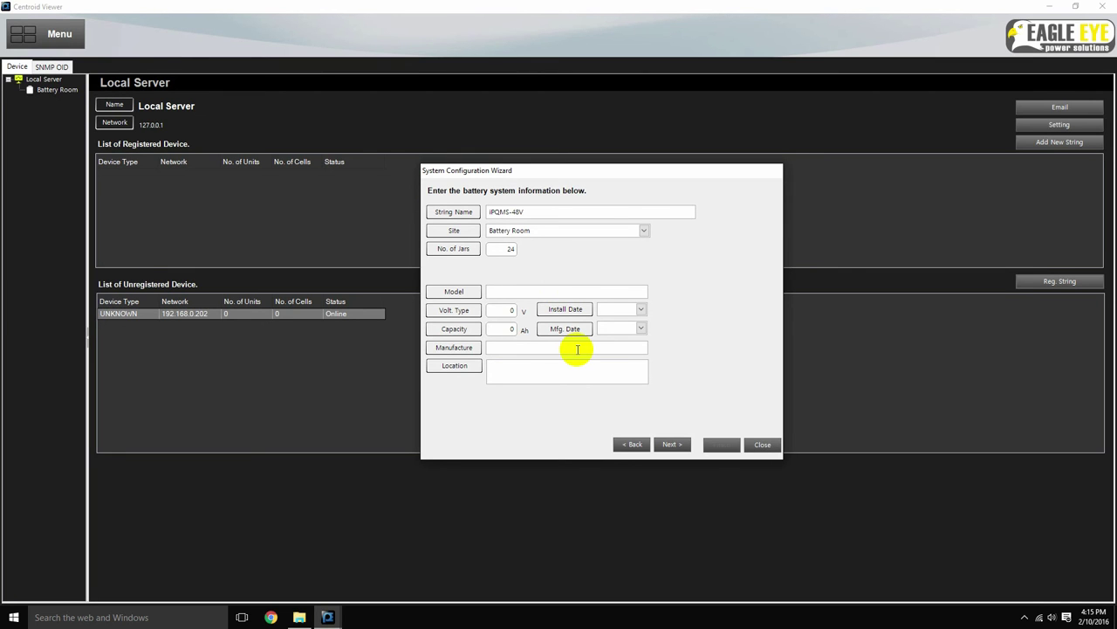
key(Return)
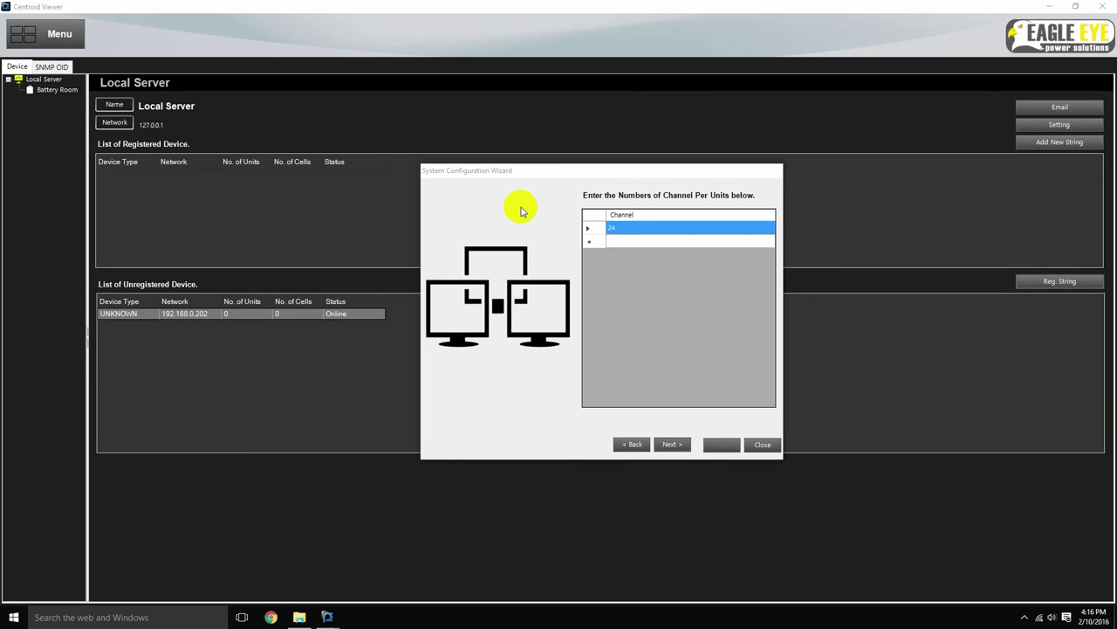
click(614, 230)
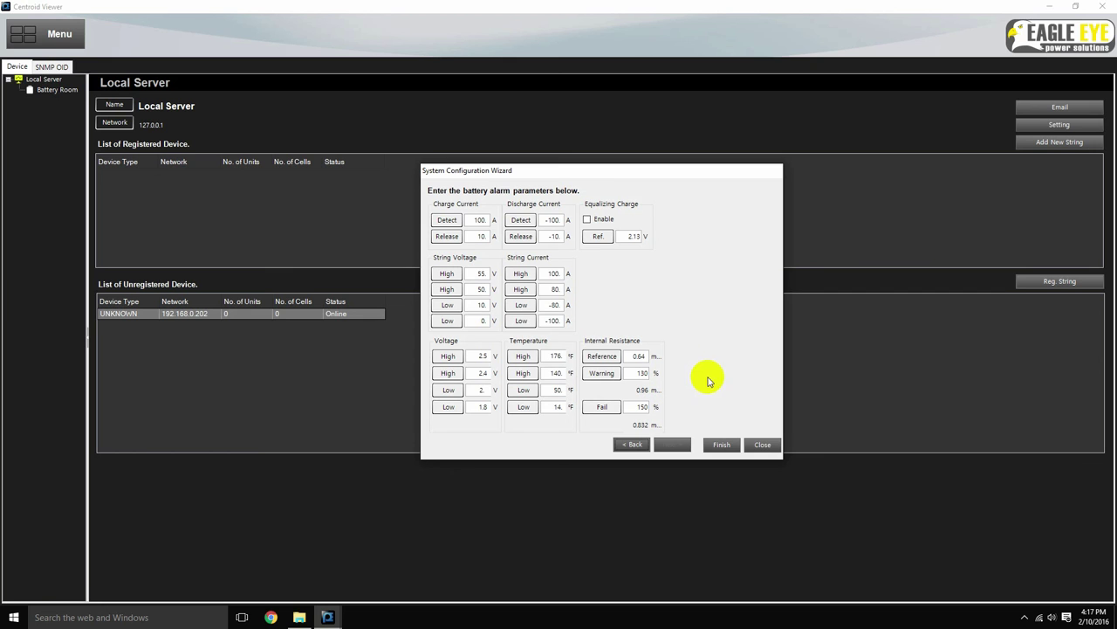
Step: Finish the registration wizard for the IPQMS string
click(729, 447)
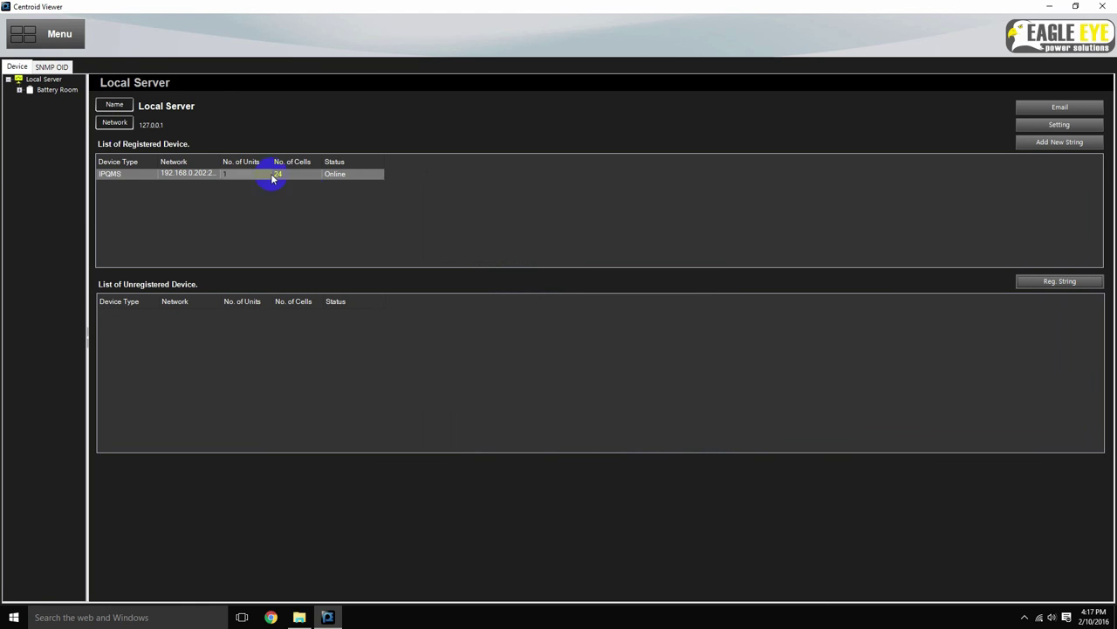
Step: Expand Battery Room in the device tree to reveal IPQMS-48V
click(18, 91)
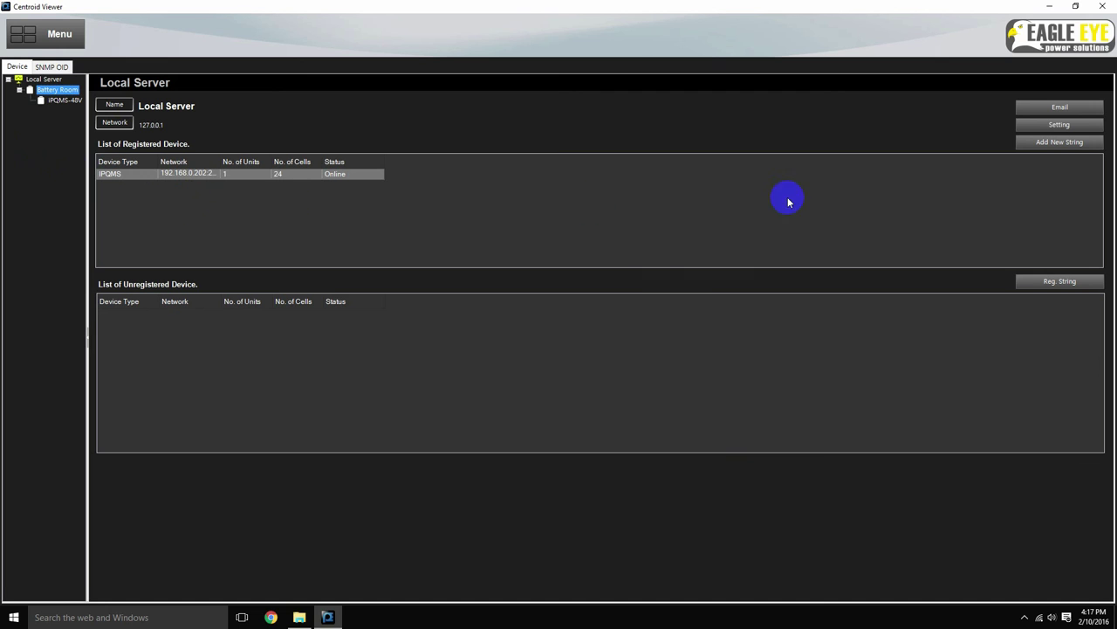
Step: Open the settings form with the °F / °C temperature unit choice
click(1034, 128)
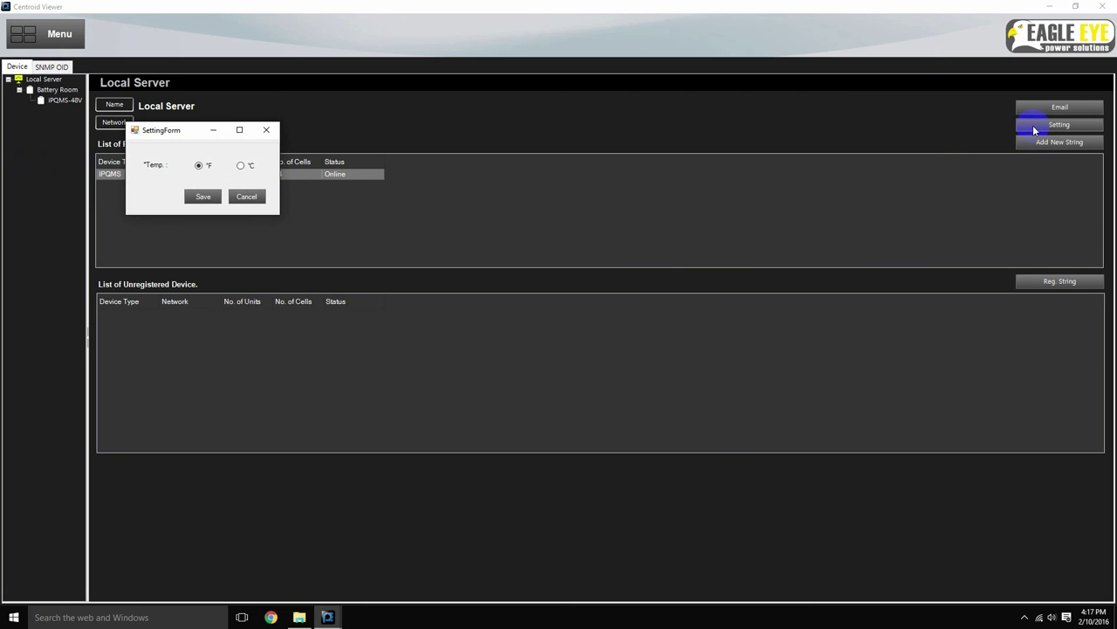